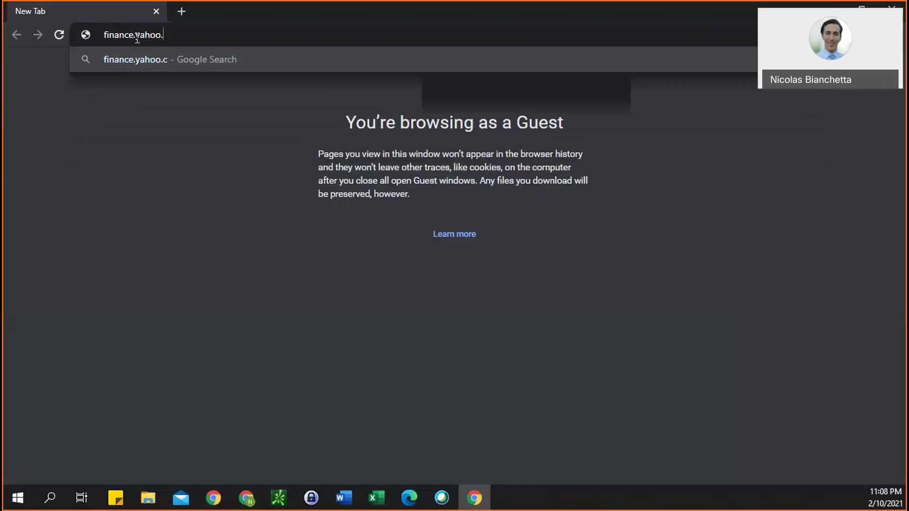
Open finance.yahoo.com, search for msft and open the Microsoft Corporation (MSFT) NMS equity quote
key(Return)
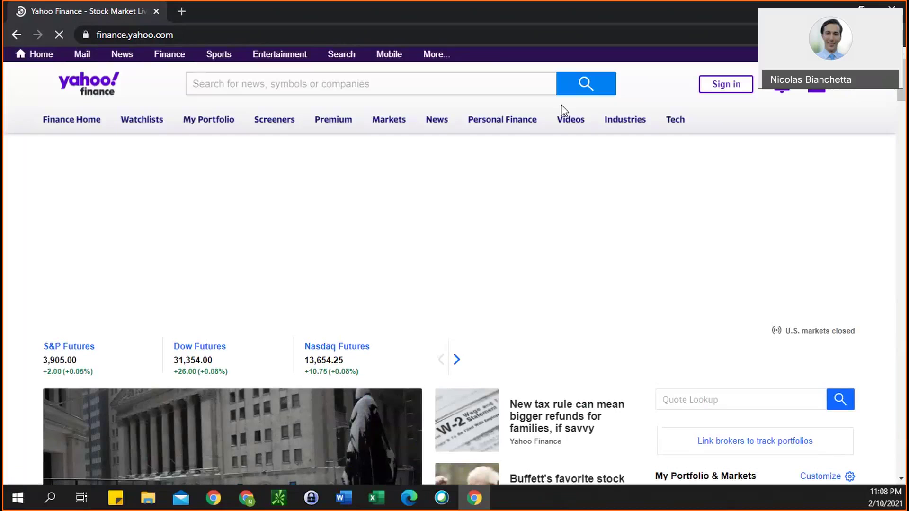
click(301, 83)
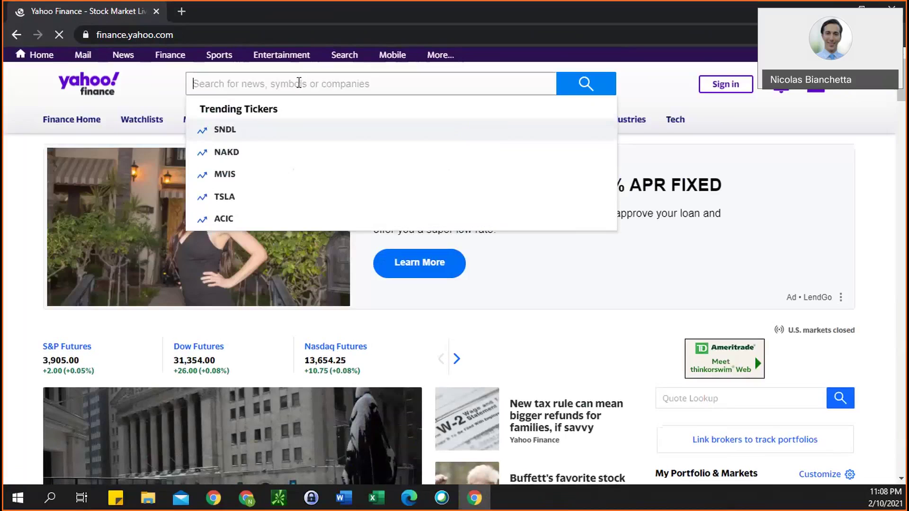
text(msft)
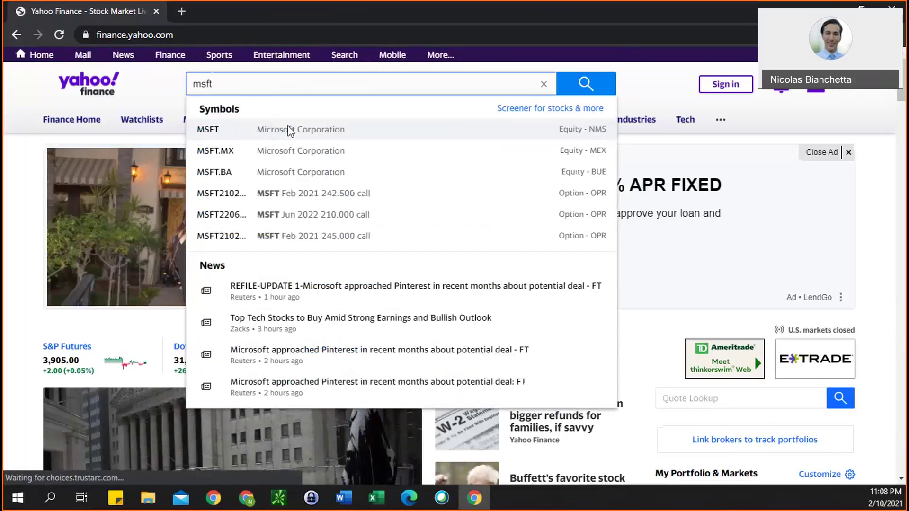
click(290, 131)
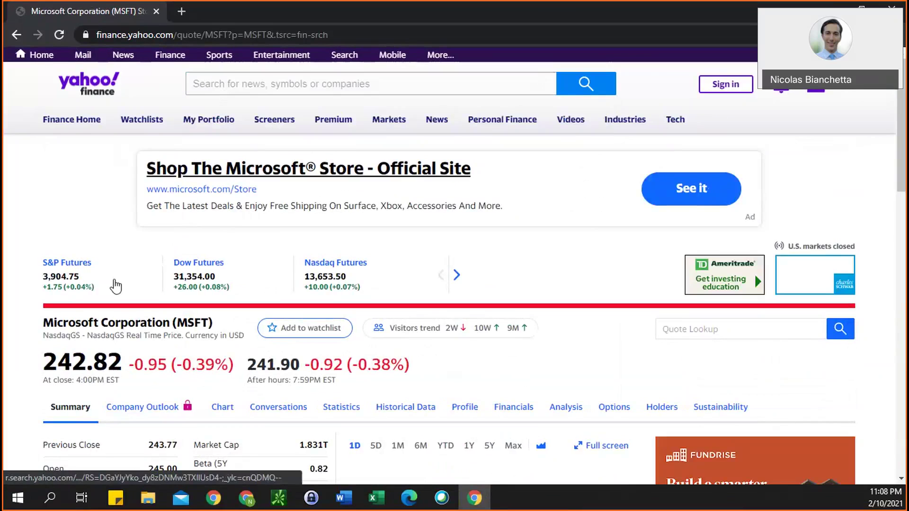
Open the full price chart for Microsoft and set its date range to YTD
scroll(42, 277, down, 2)
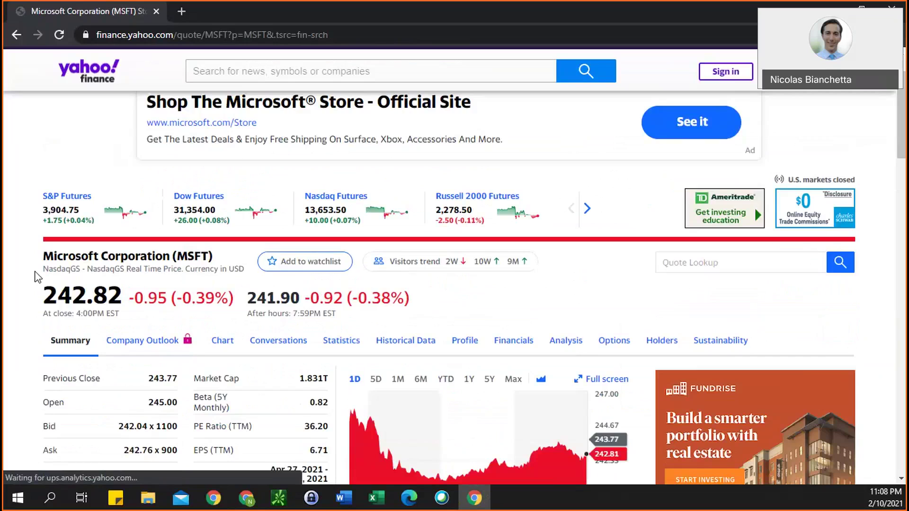
scroll(35, 278, down, 2)
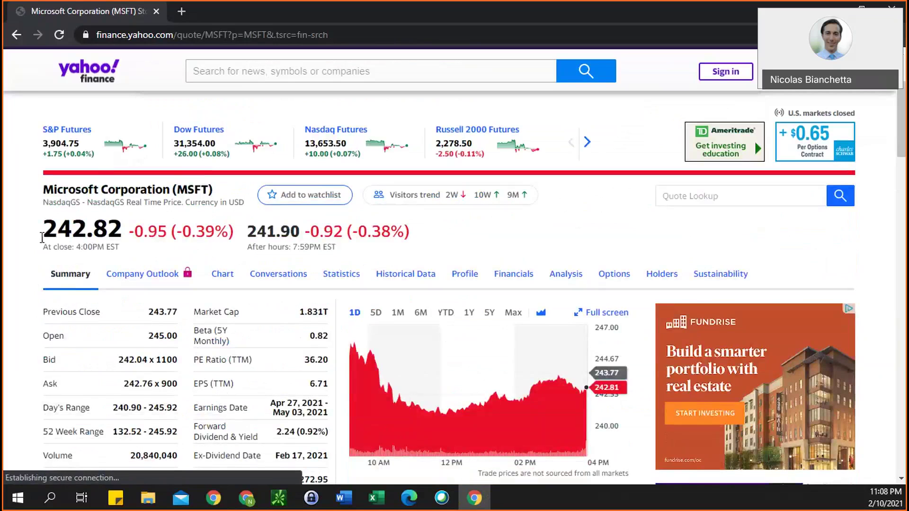
scroll(38, 239, down, 1)
scroll(71, 255, down, 1)
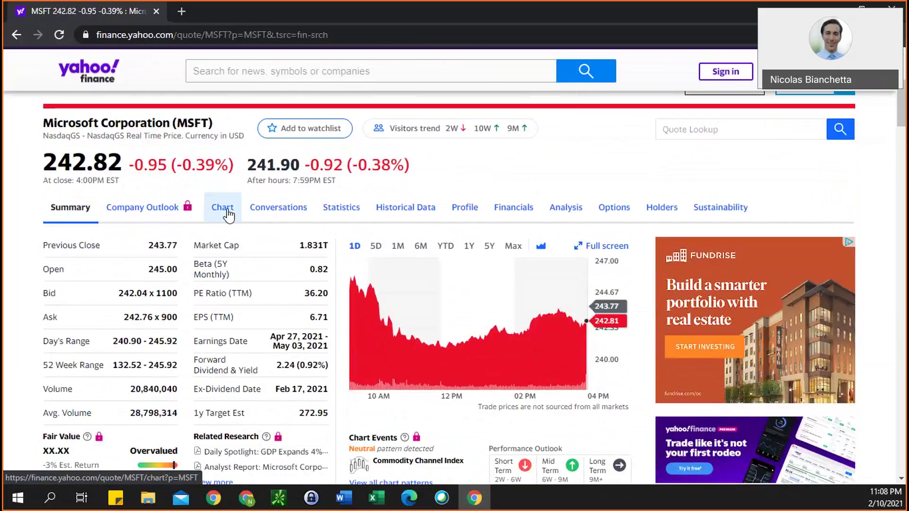
click(227, 214)
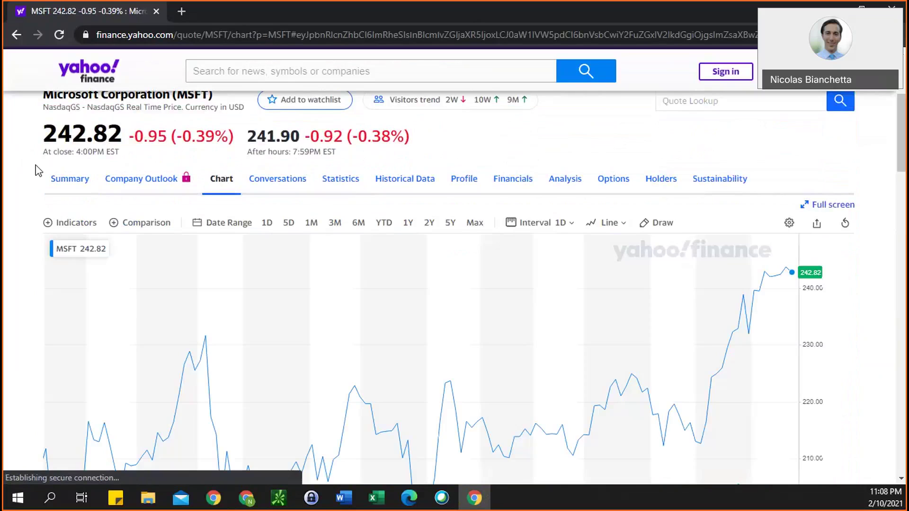
click(384, 223)
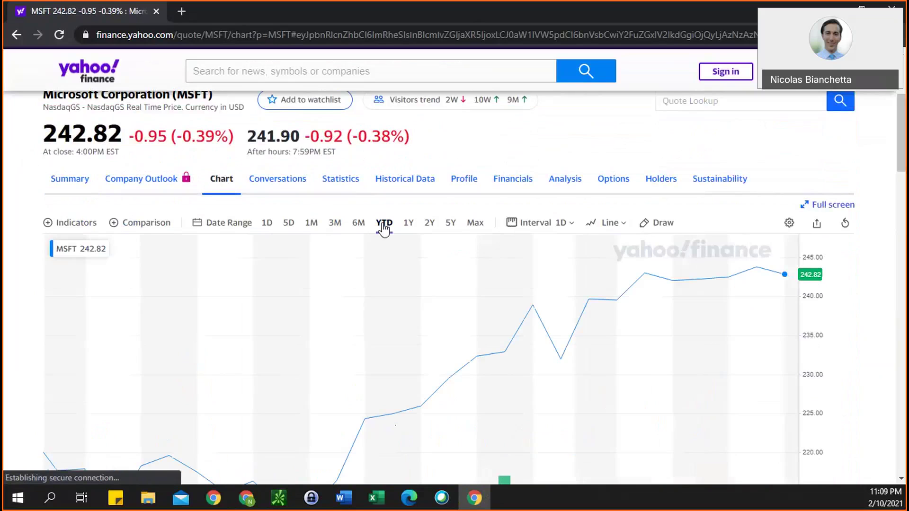
Add a simple Moving Average indicator on the close with period 50, offset 0 and a light purple line
click(55, 194)
scroll(21, 176, down, 3)
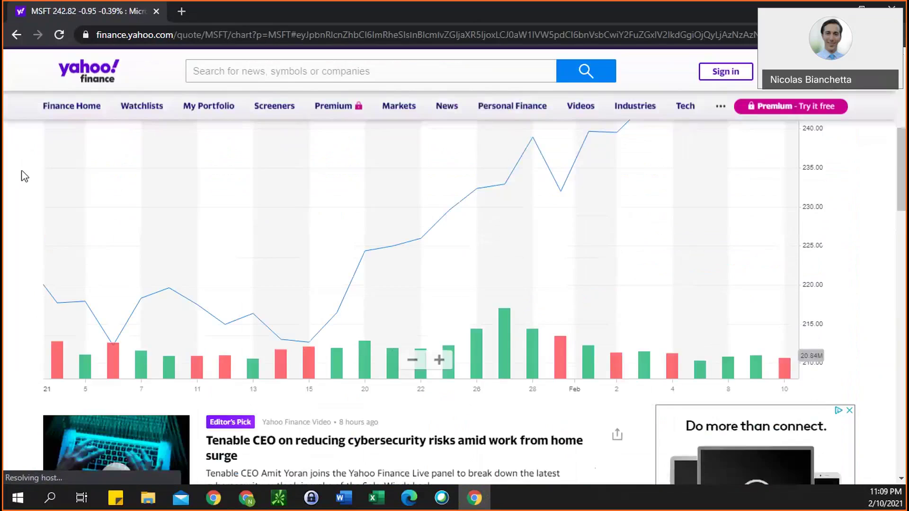
scroll(874, 214, up, 1)
scroll(886, 204, up, 1)
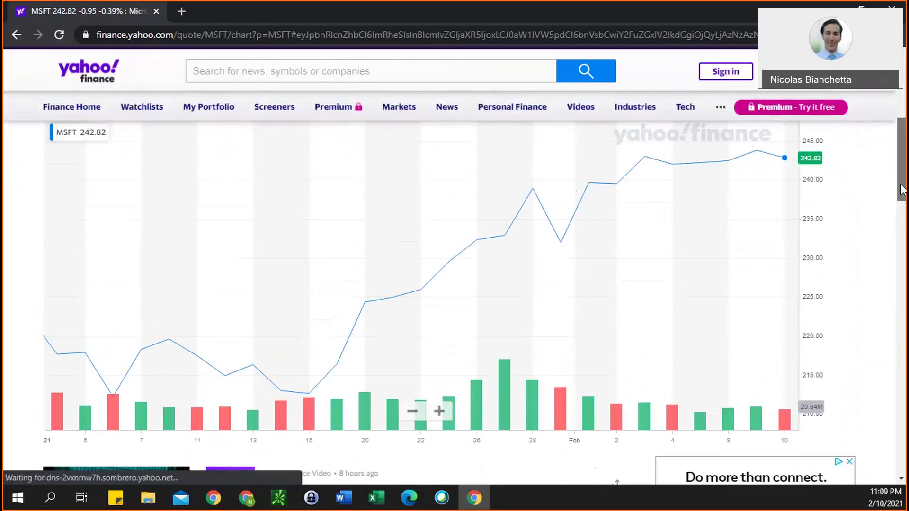
scroll(902, 189, up, 1)
scroll(518, 231, down, 1)
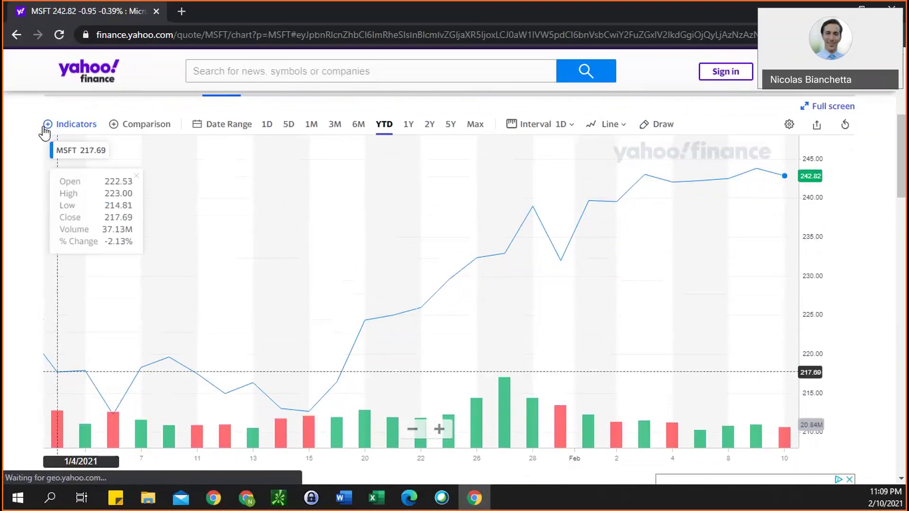
click(45, 131)
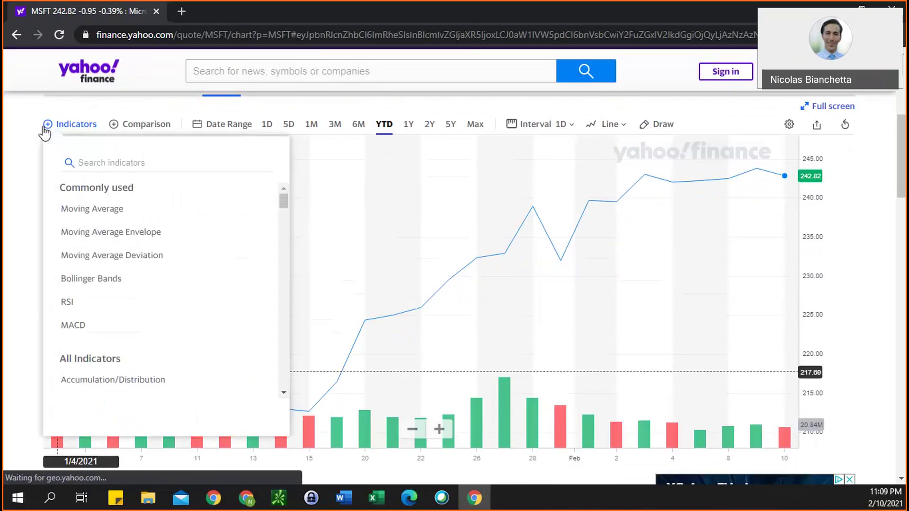
click(84, 212)
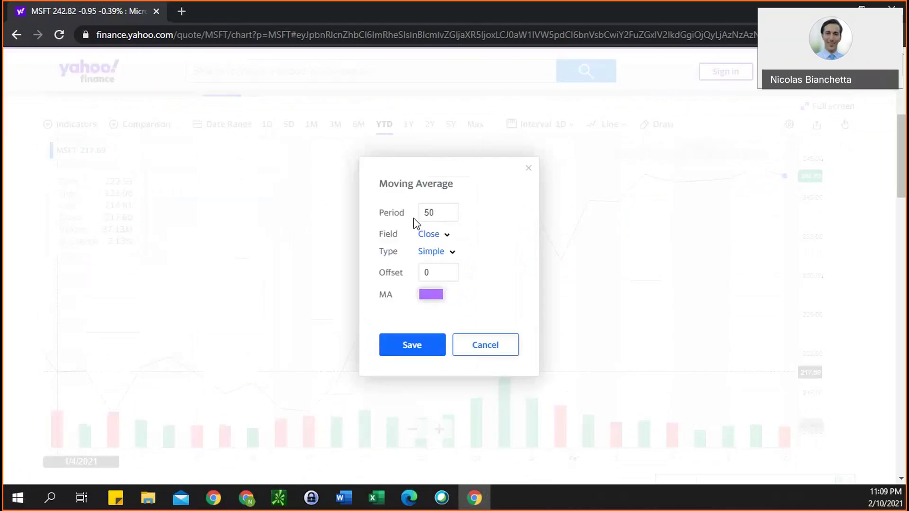
click(428, 298)
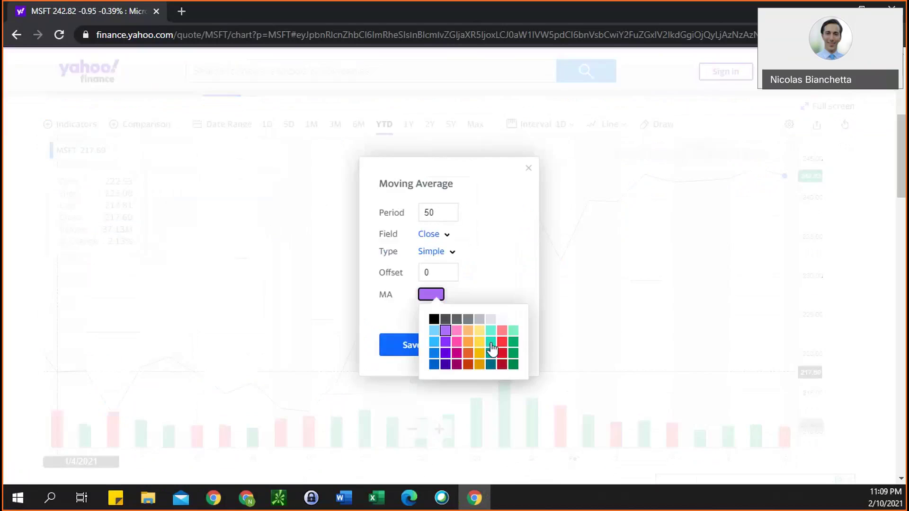
click(445, 330)
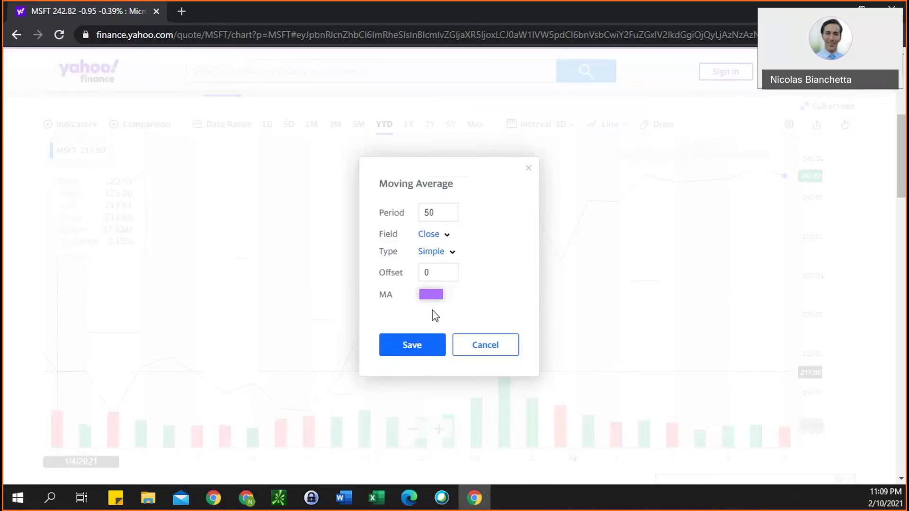
click(411, 346)
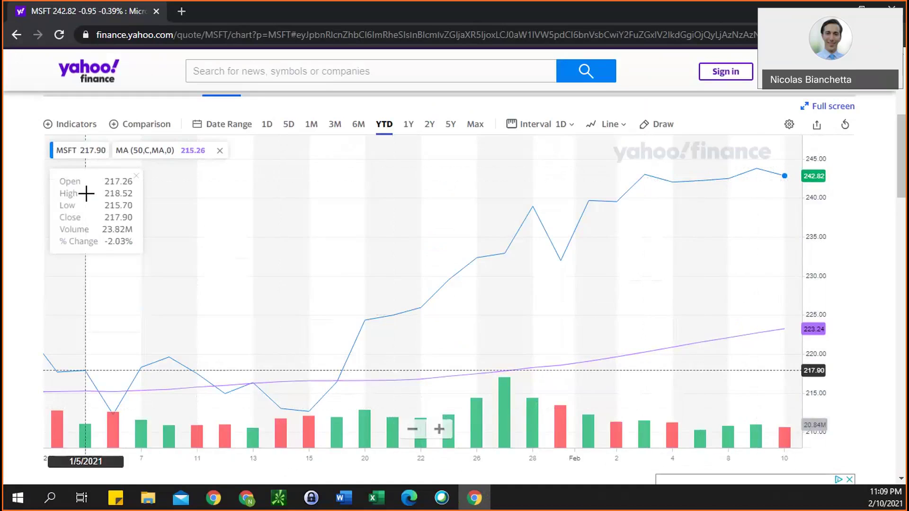
Add a second simple Moving Average indicator on the close with period 10 and a yellow line
click(47, 125)
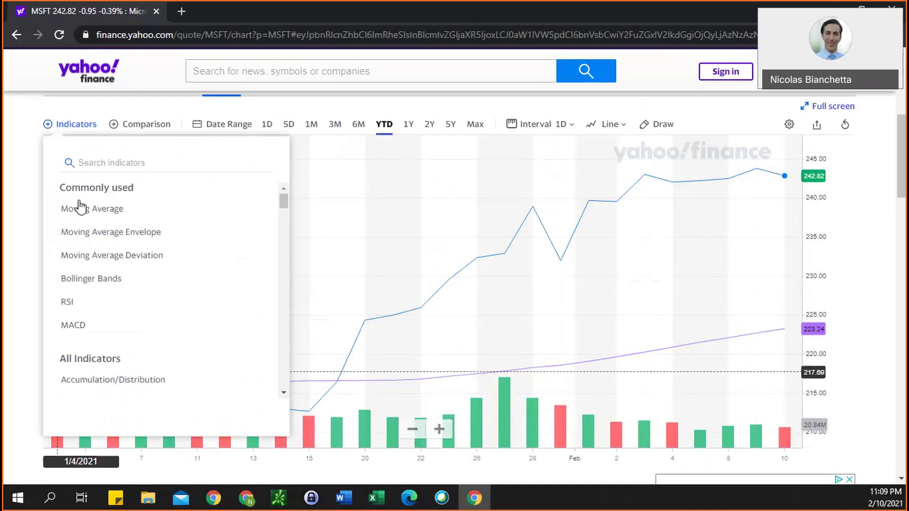
click(84, 213)
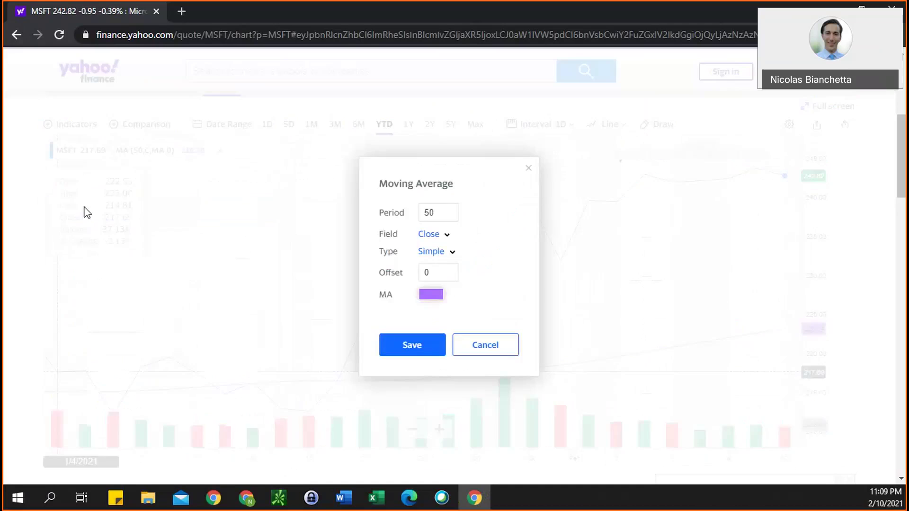
click(444, 217)
key(BackSpace)
key(BackSpace)
text(10)
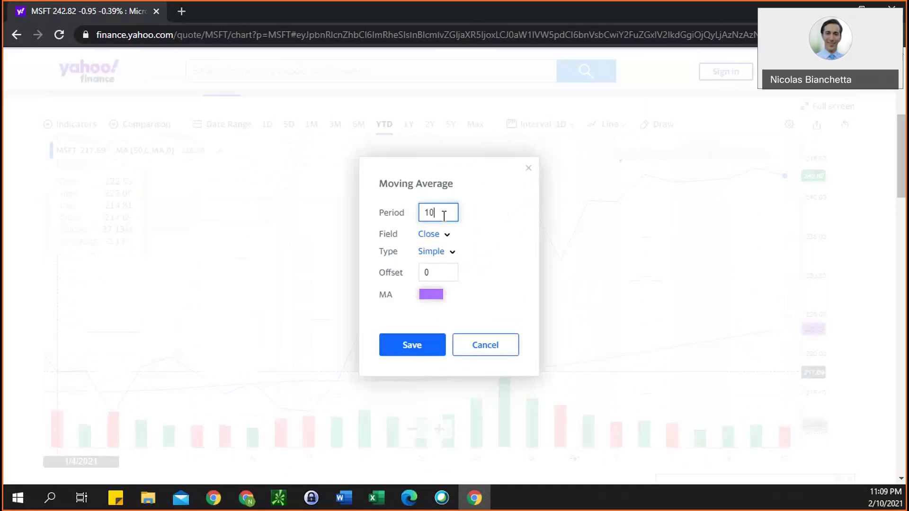
click(430, 295)
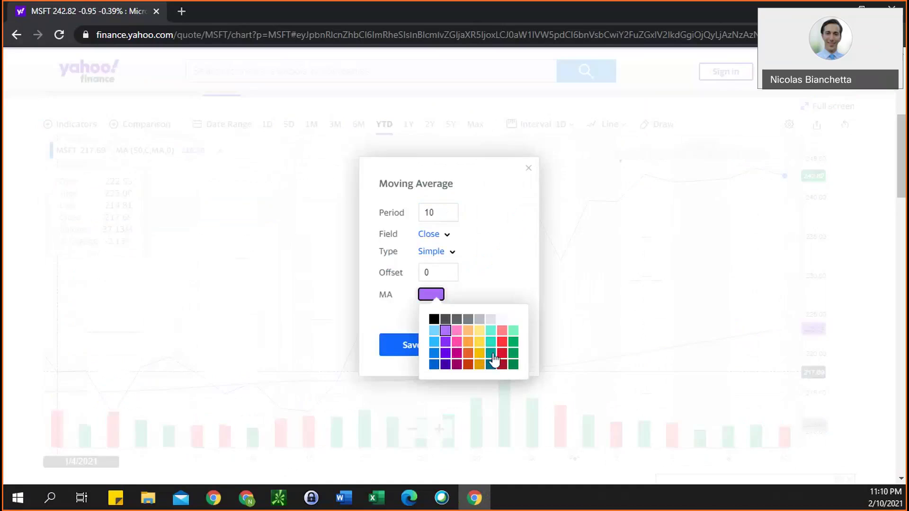
click(480, 344)
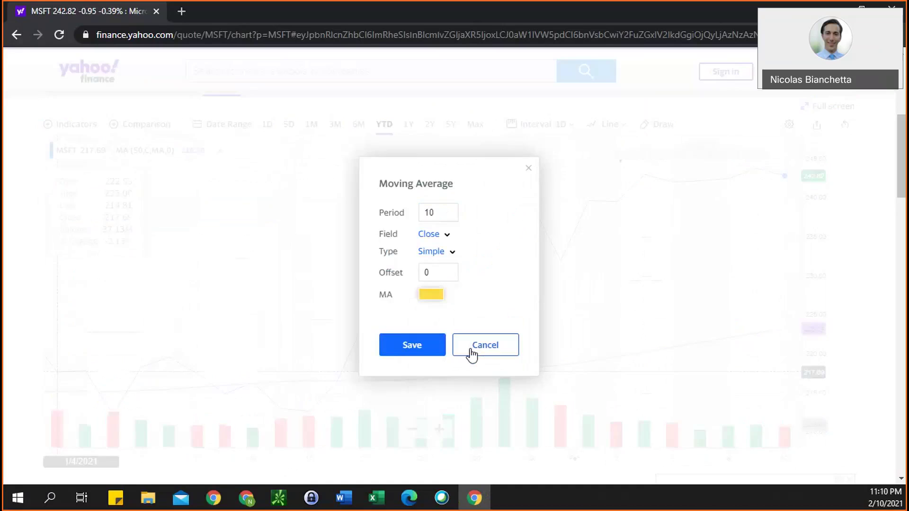
click(430, 345)
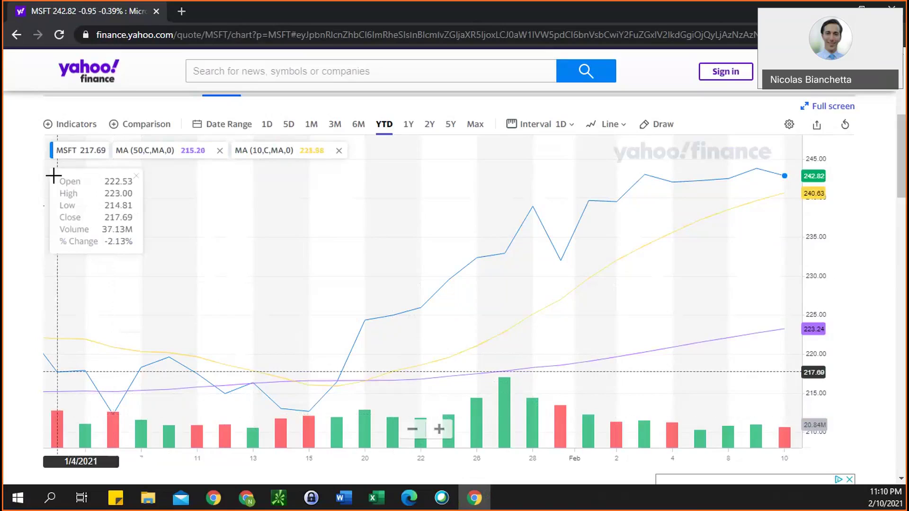
Add an RSI indicator with period 14, OverBought set to 70 and OverSold set to 30
click(50, 130)
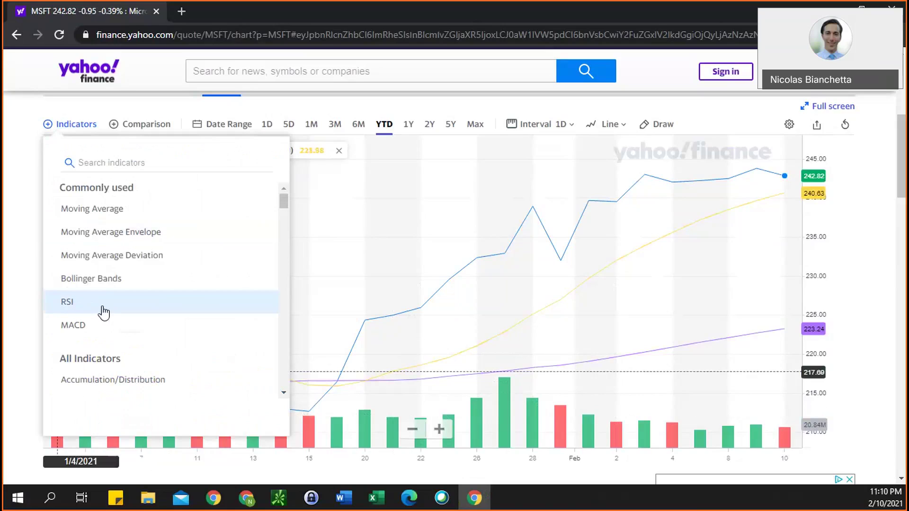
click(77, 311)
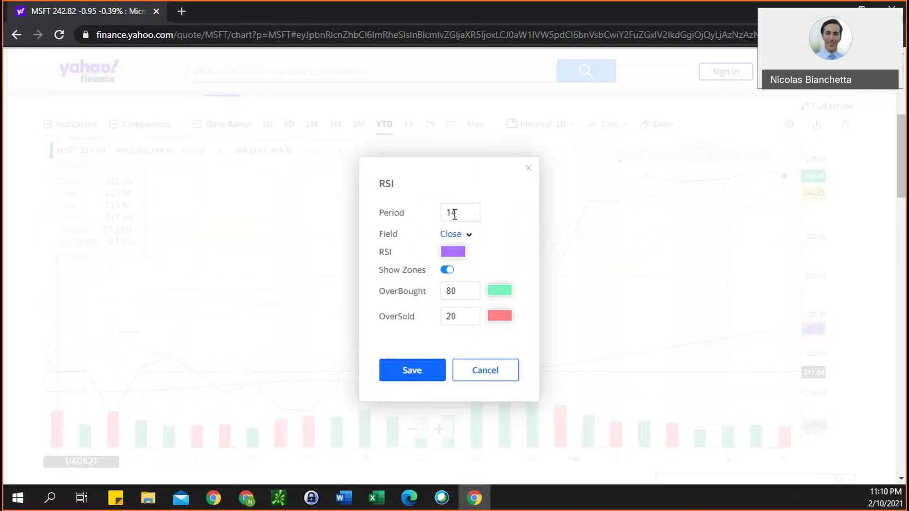
click(453, 293)
key(BackSpace)
key(BackSpace)
text(70)
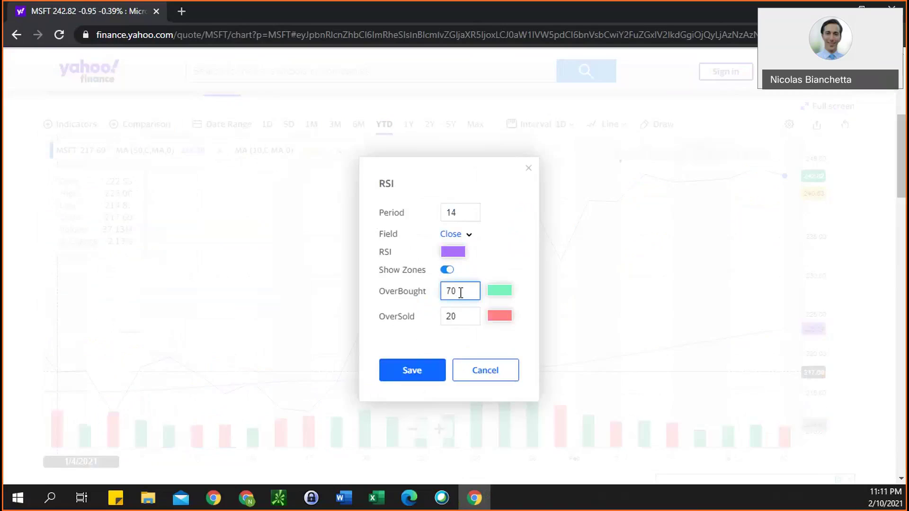
click(465, 315)
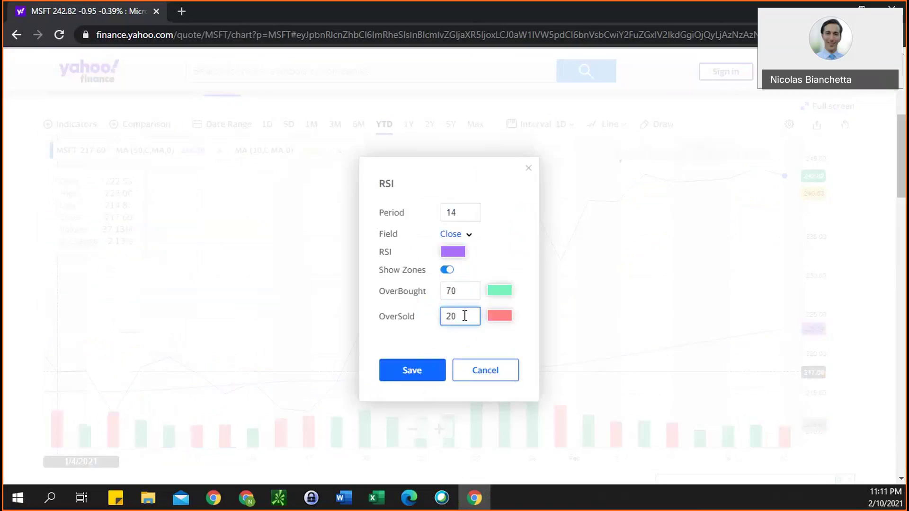
key(BackSpace)
key(BackSpace)
text(30)
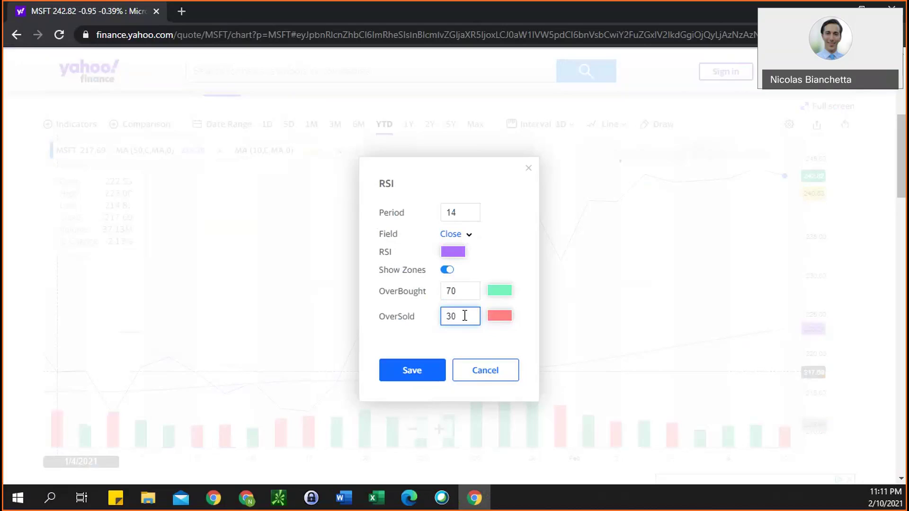
click(440, 371)
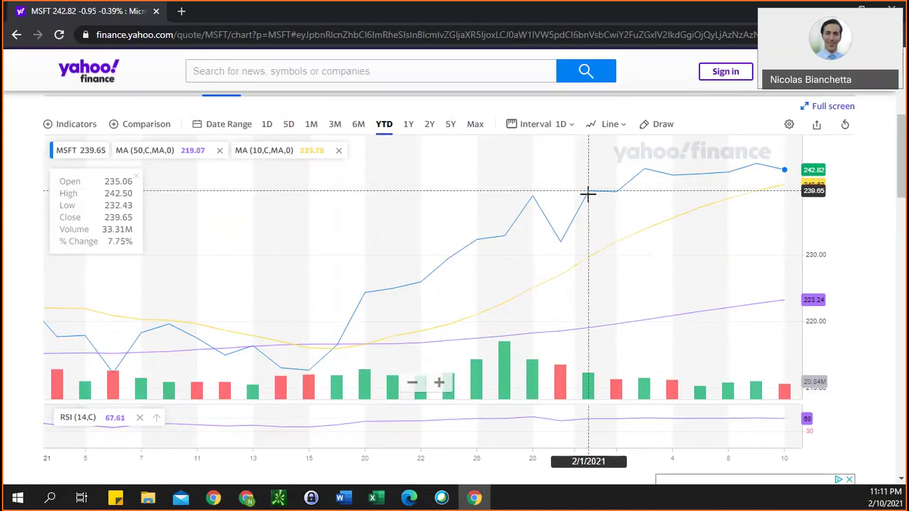
Draw a teal horizontal line across the chart at the early-January price low, at about 212.24
click(610, 123)
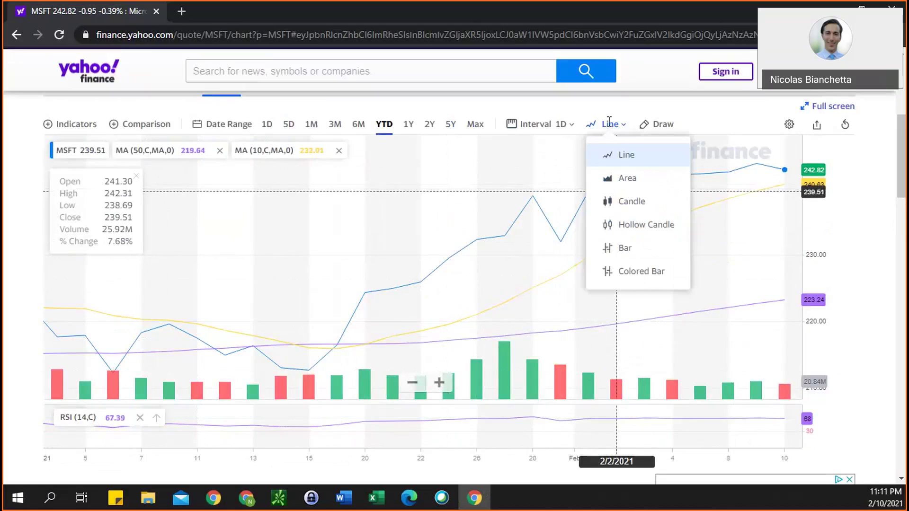
click(645, 126)
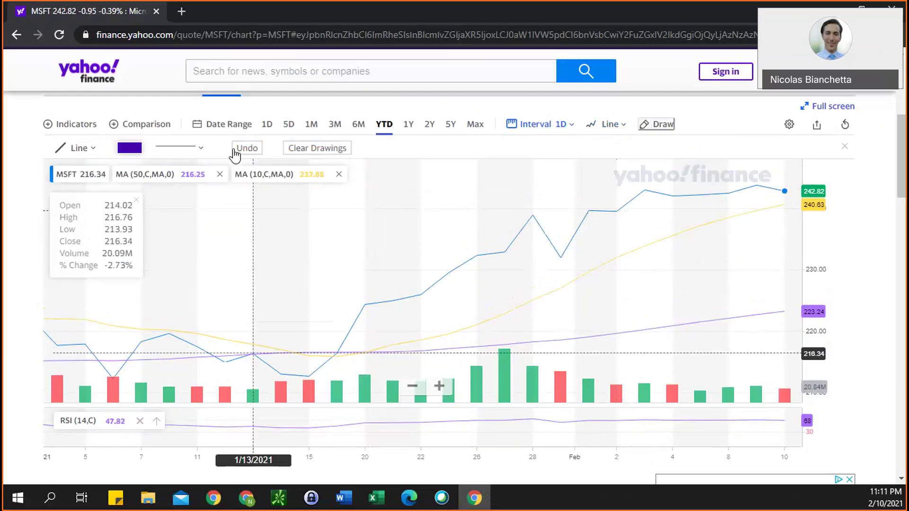
click(93, 149)
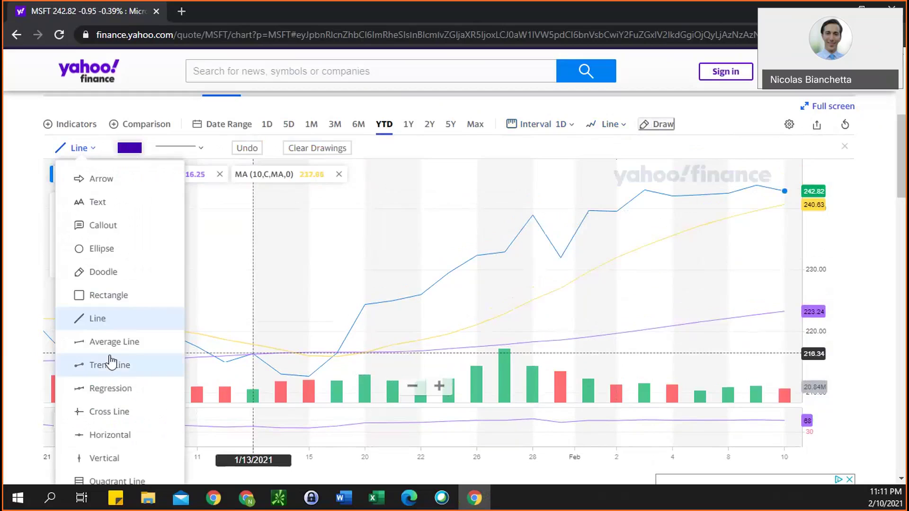
click(120, 433)
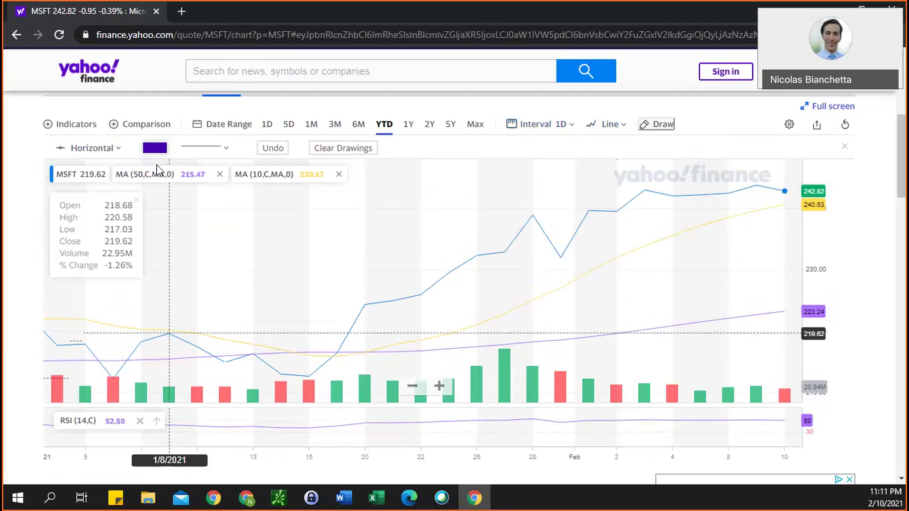
click(155, 148)
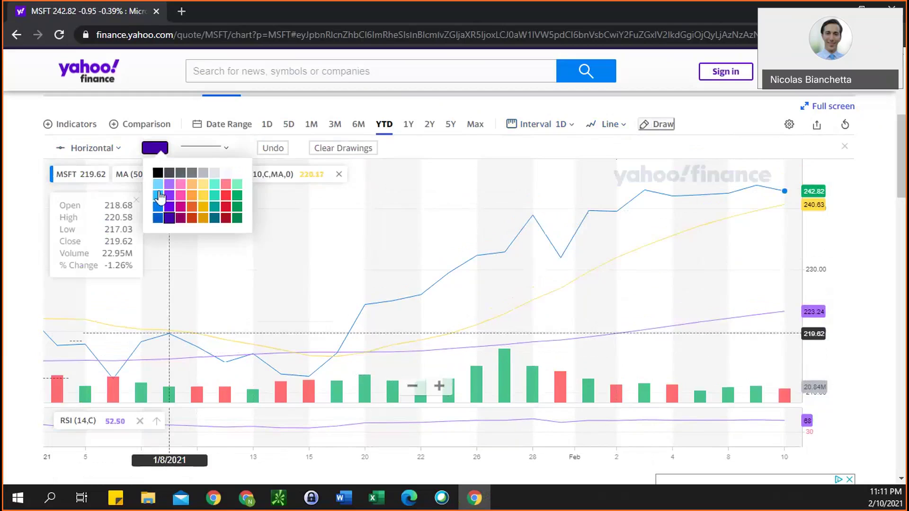
click(214, 196)
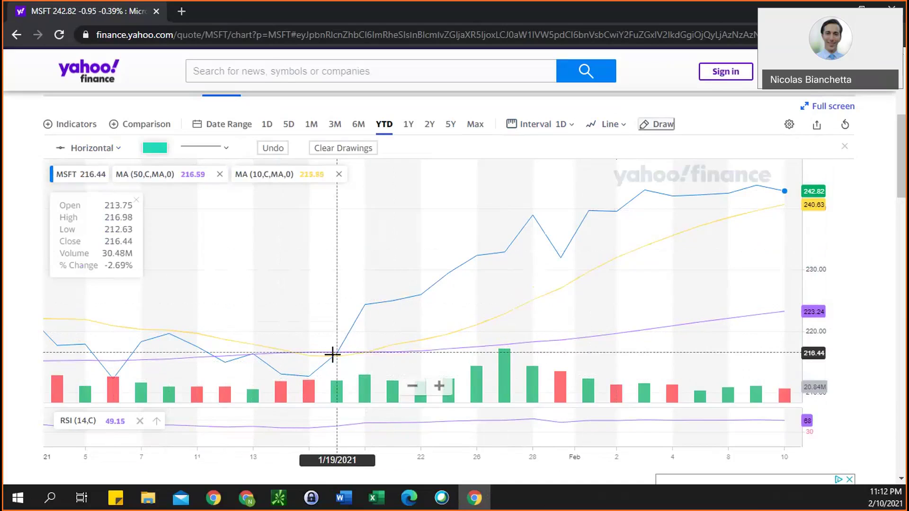
double_click(113, 379)
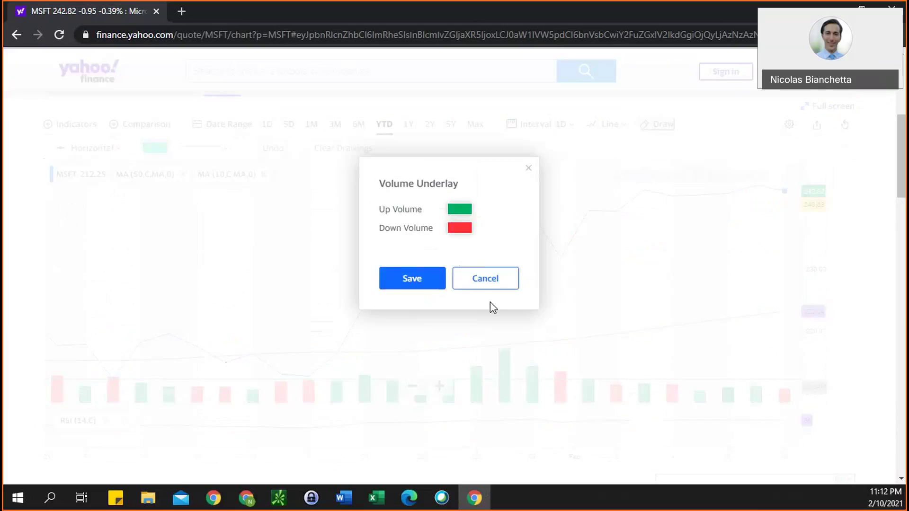
click(485, 278)
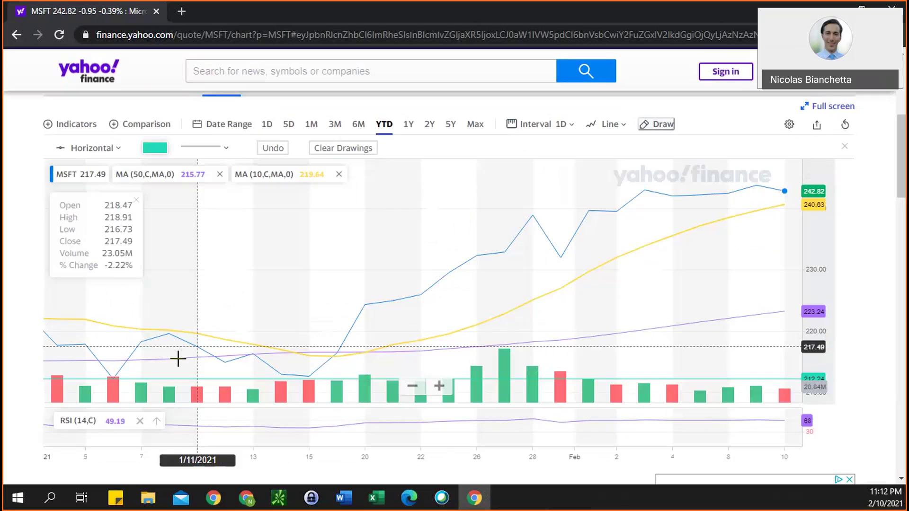
click(126, 379)
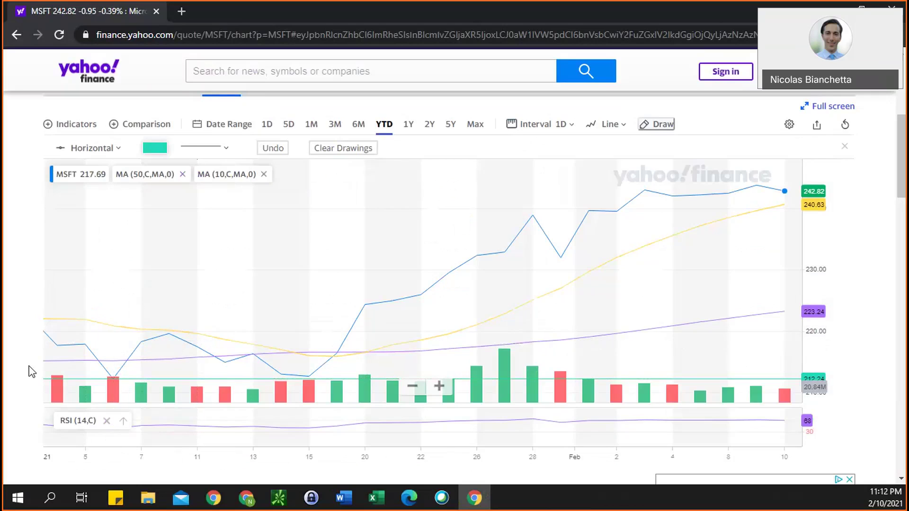
click(121, 391)
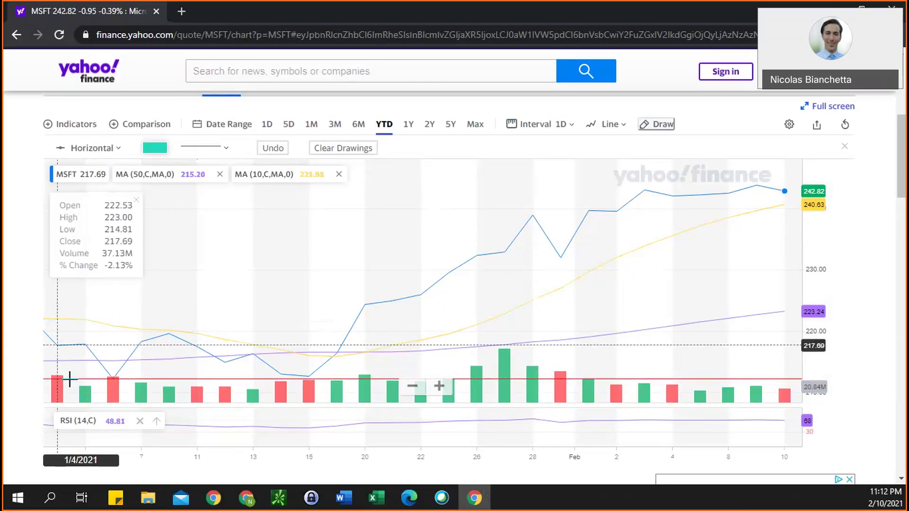
click(102, 372)
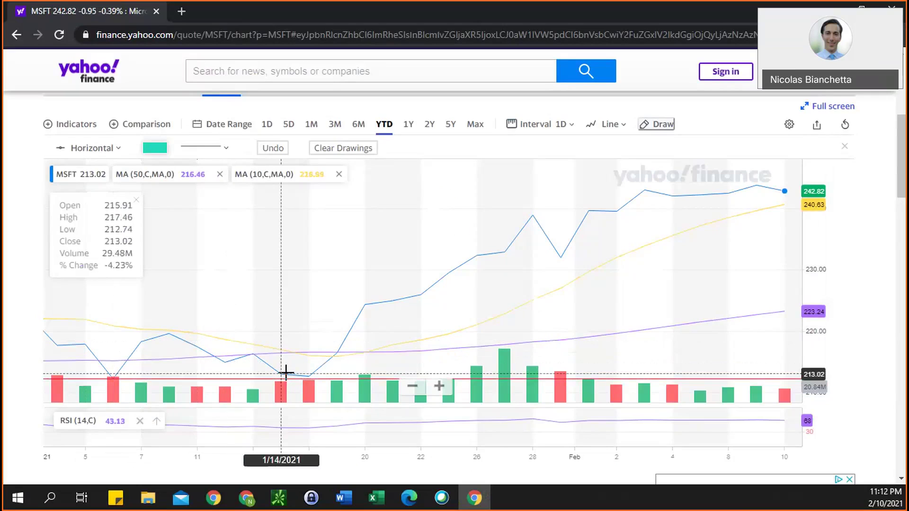
click(311, 374)
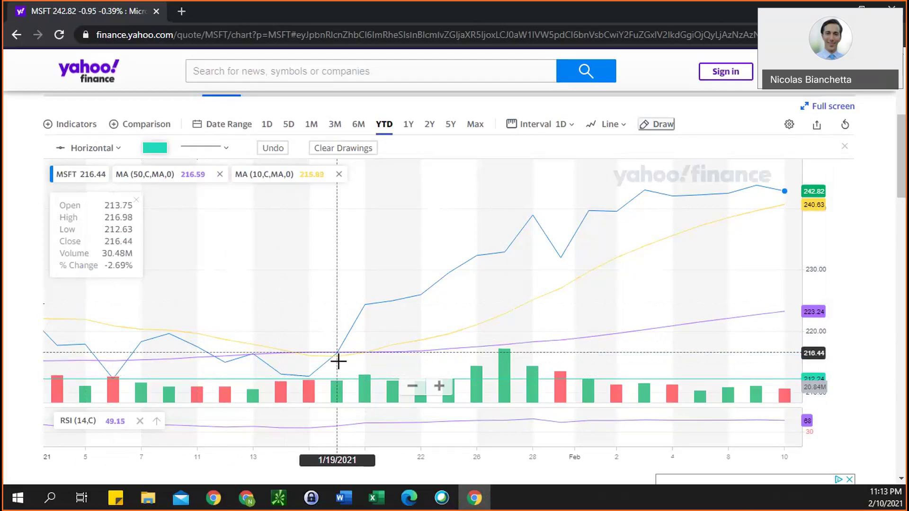
Draw a red horizontal line across the chart at the 2/3/2021 price peak, at about 243
click(163, 155)
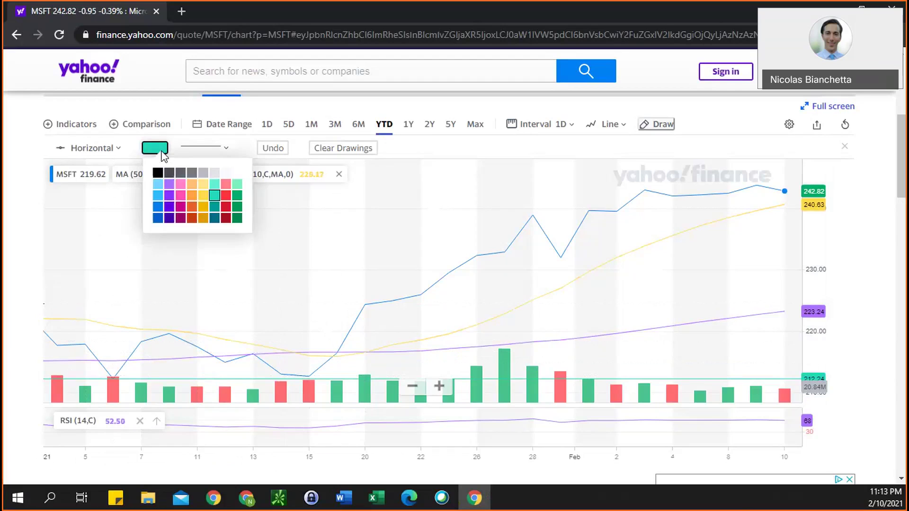
click(228, 196)
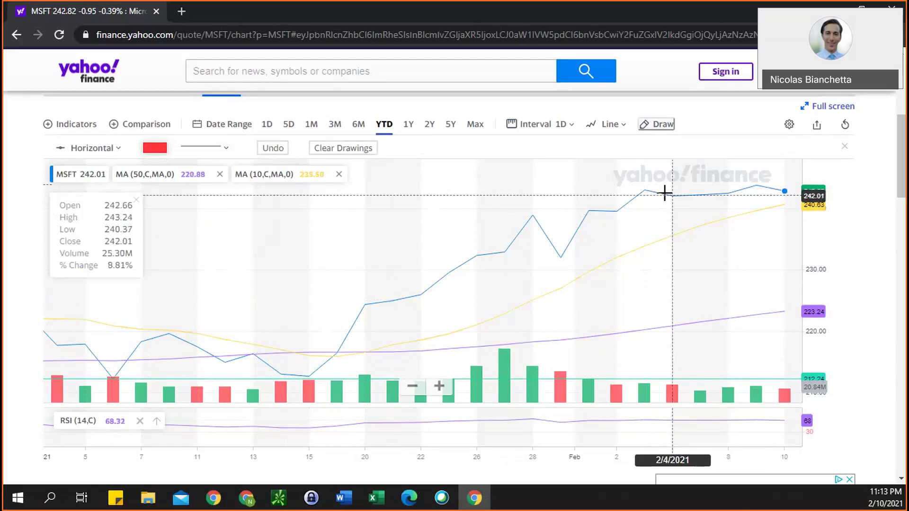
click(644, 189)
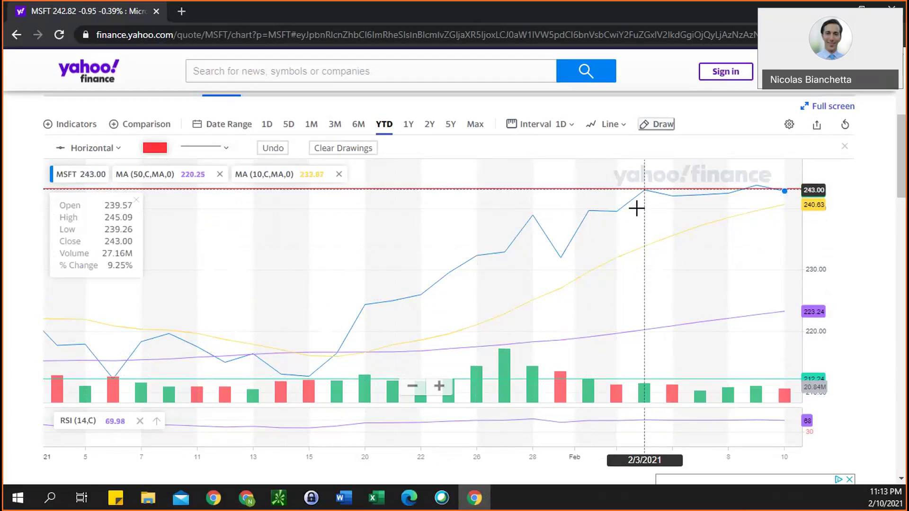
click(667, 192)
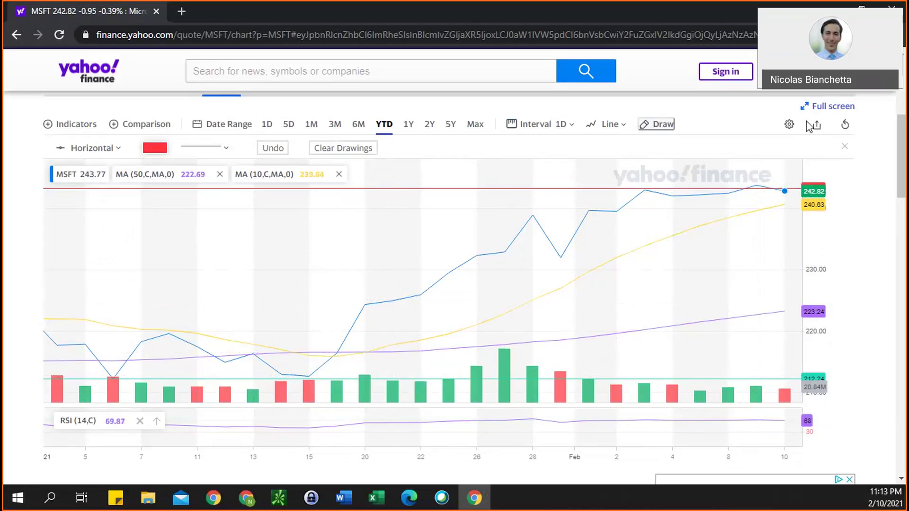
Download the annotated Microsoft chart as an image through the chart's sharing options
click(813, 125)
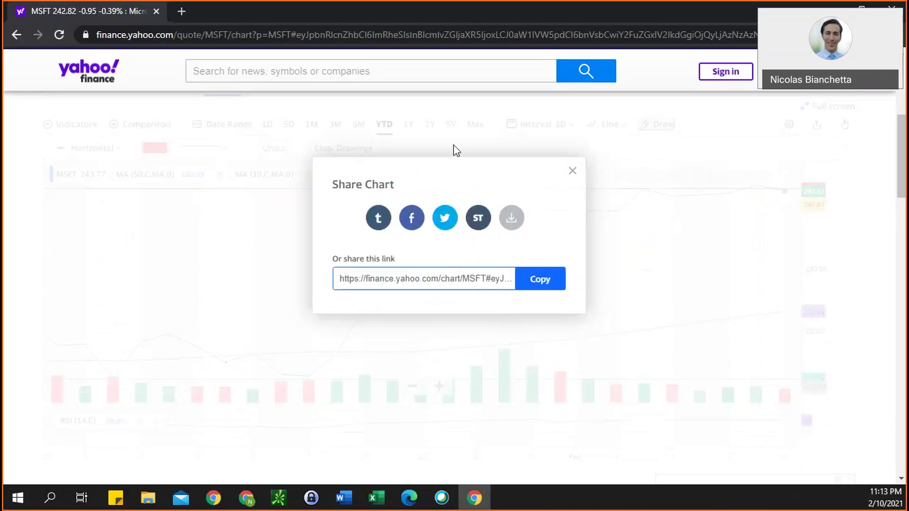
click(512, 219)
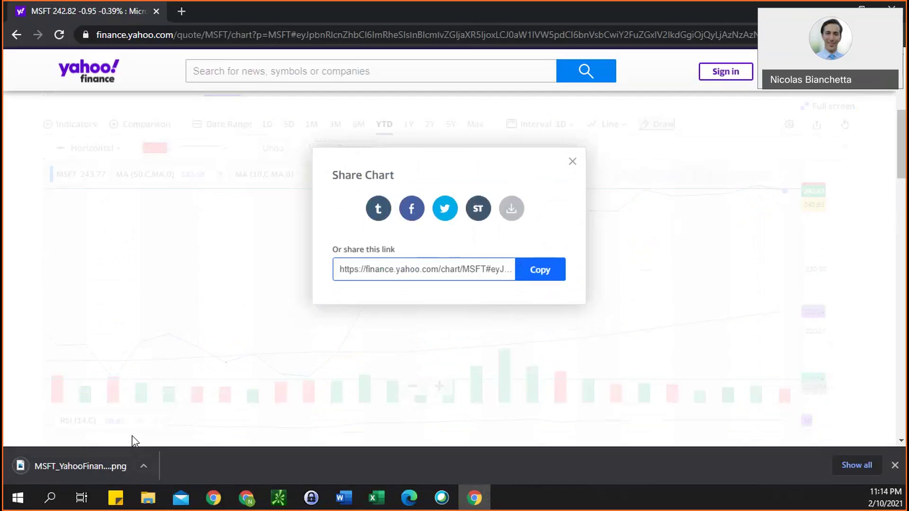
Open the downloaded MSFT_YahooFinanceChart.png in Photos and enlarge the chart slightly to inspect it
click(142, 465)
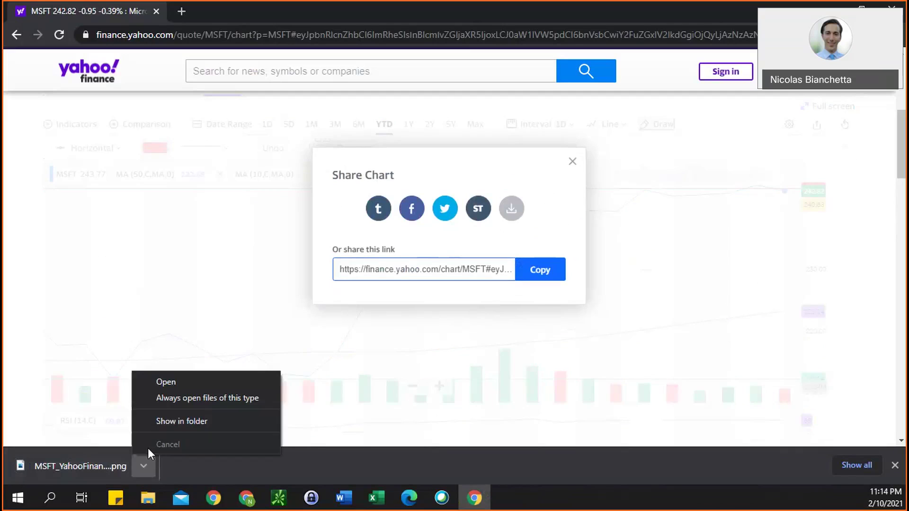
click(165, 422)
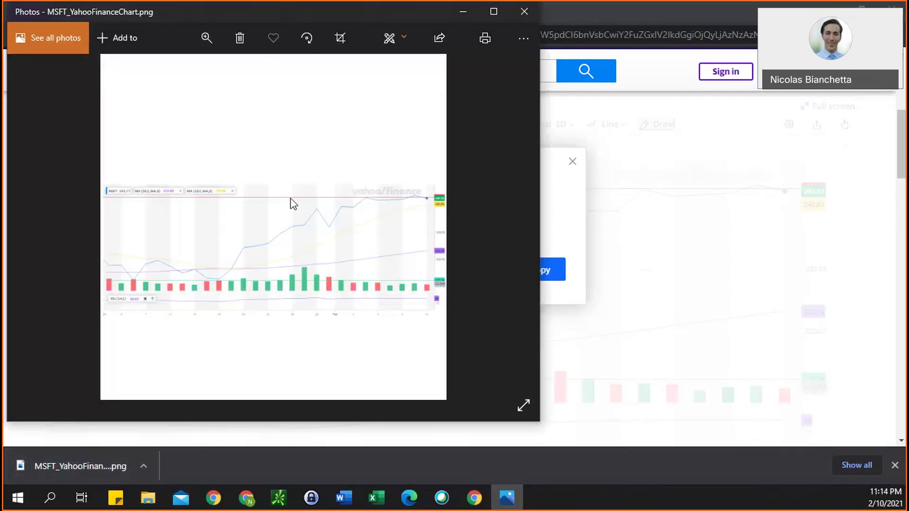
click(213, 39)
drag(152, 75, 148, 75)
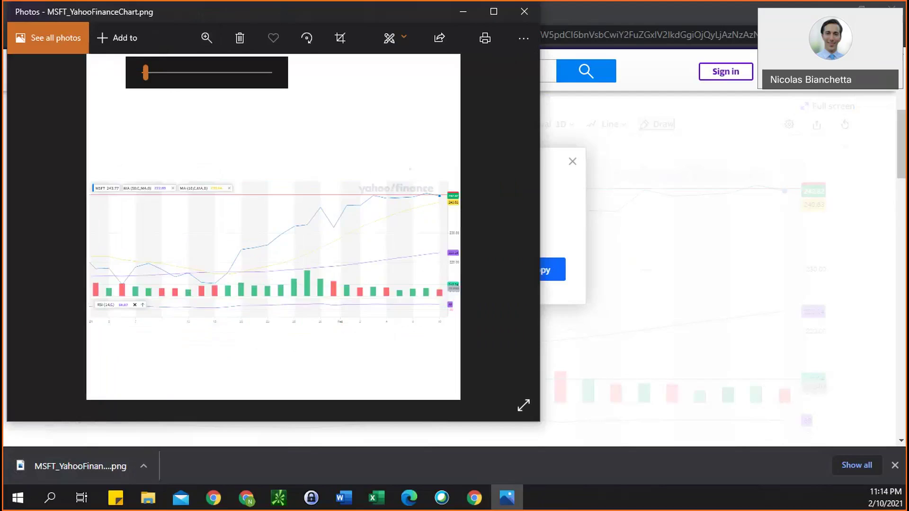